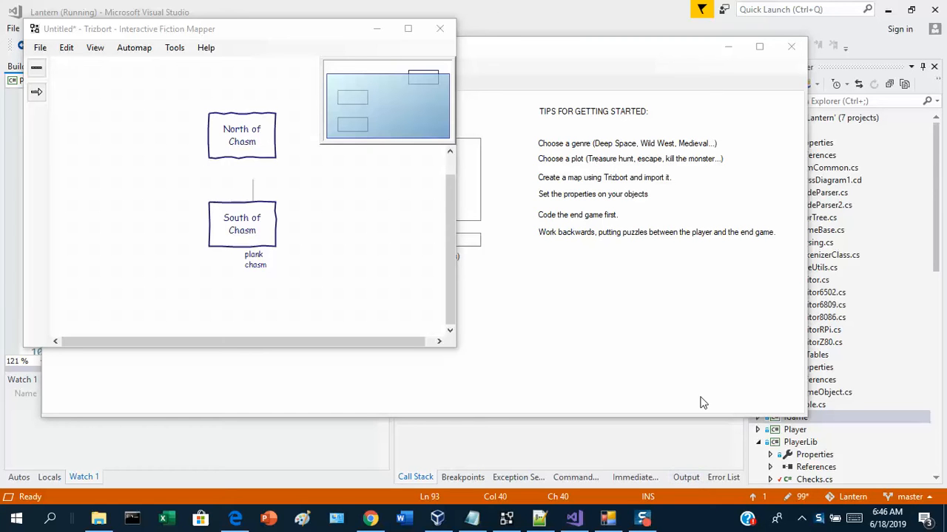
# Examine the North of Chasm and South of Chasm rooms on the Trizbort map.
pyautogui.click(241, 227)
pyautogui.click(240, 227)
pyautogui.click(242, 144)
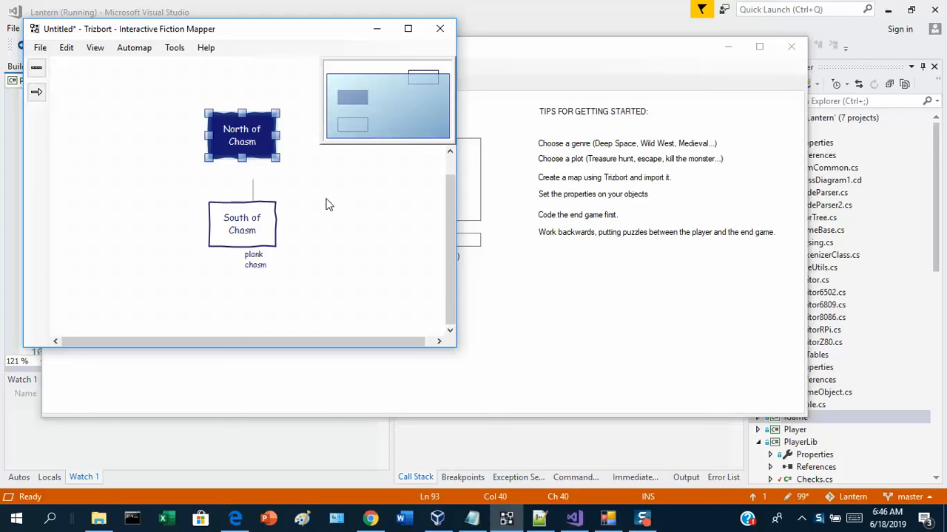
pyautogui.click(261, 231)
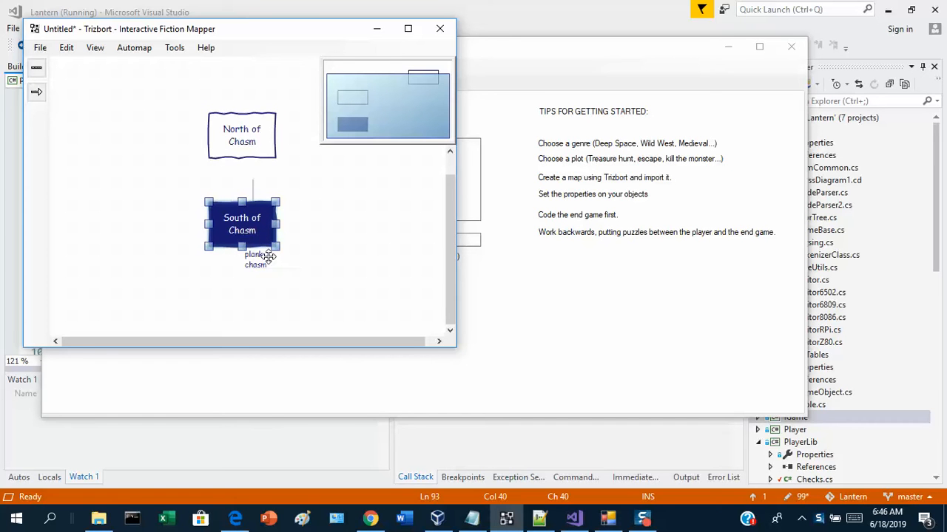
pyautogui.click(283, 287)
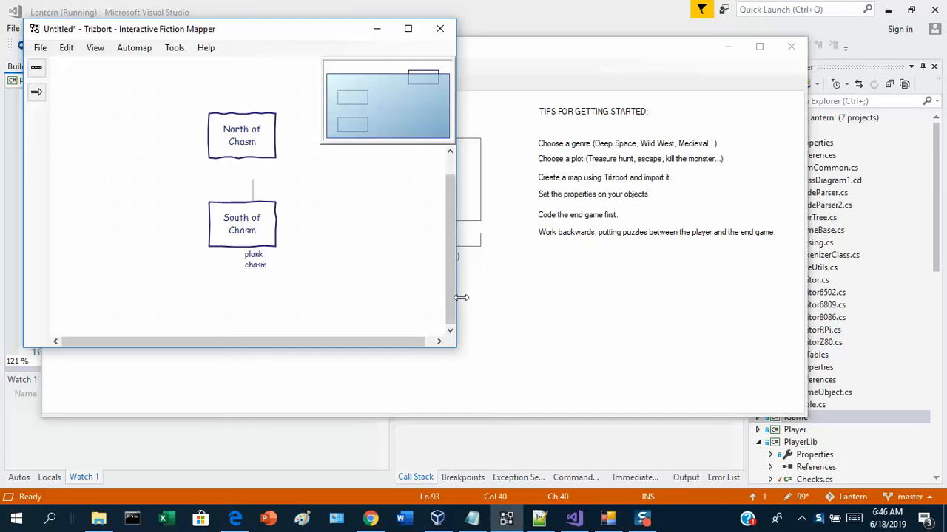
# Switch to Lantern and review the chasm object's properties and its possible parent holders.
pyautogui.click(494, 303)
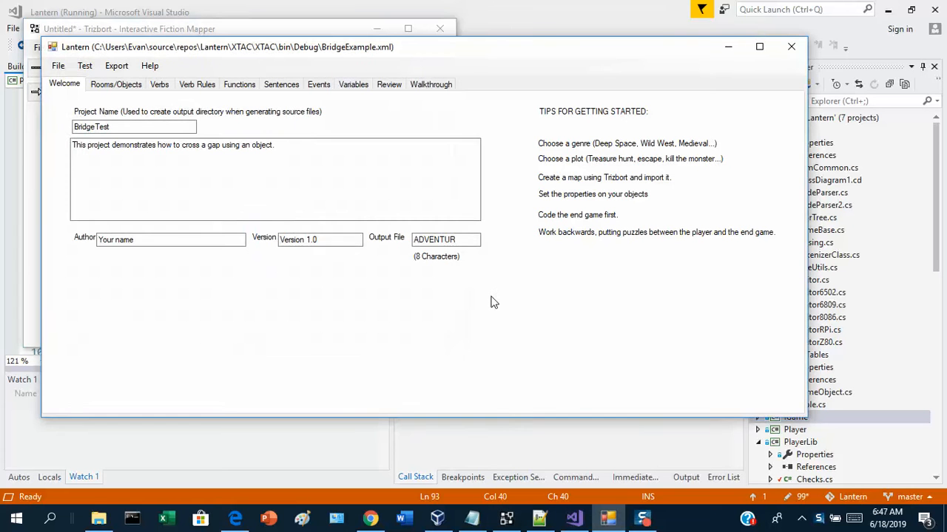
pyautogui.click(115, 86)
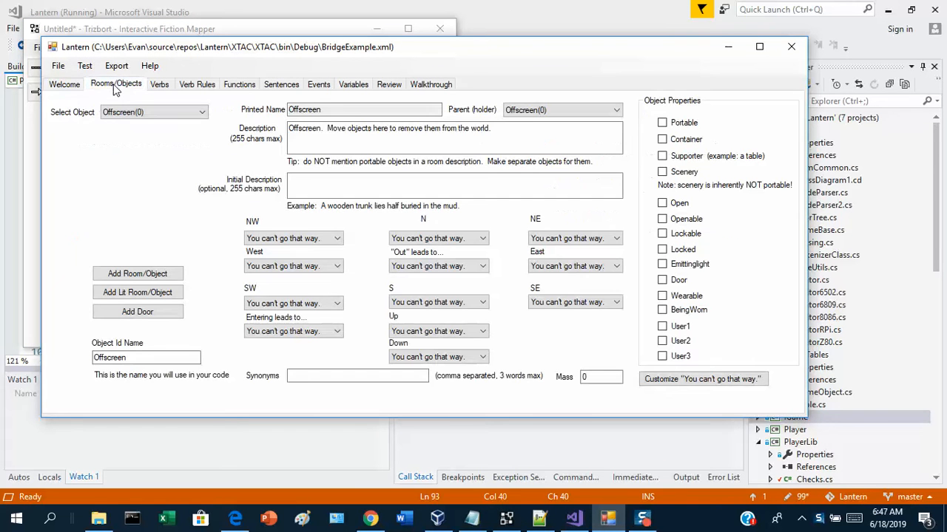
pyautogui.click(138, 112)
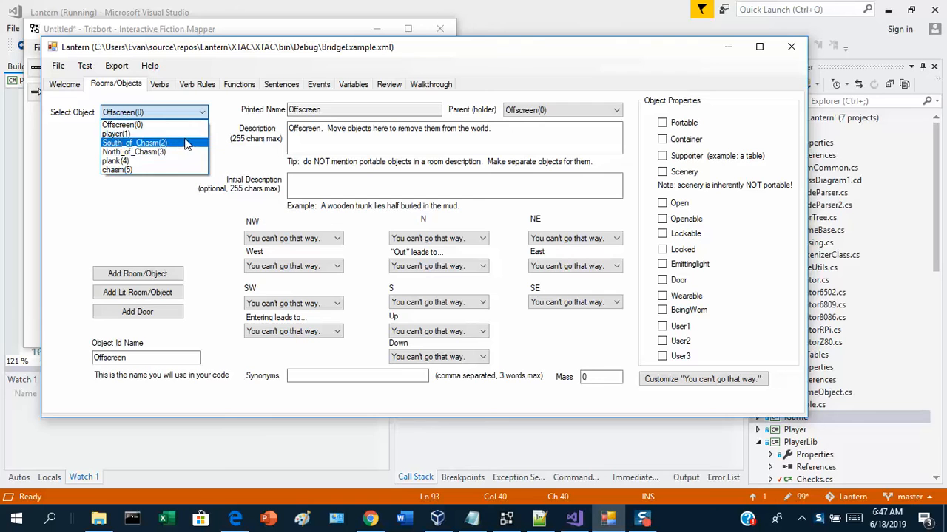
pyautogui.click(163, 171)
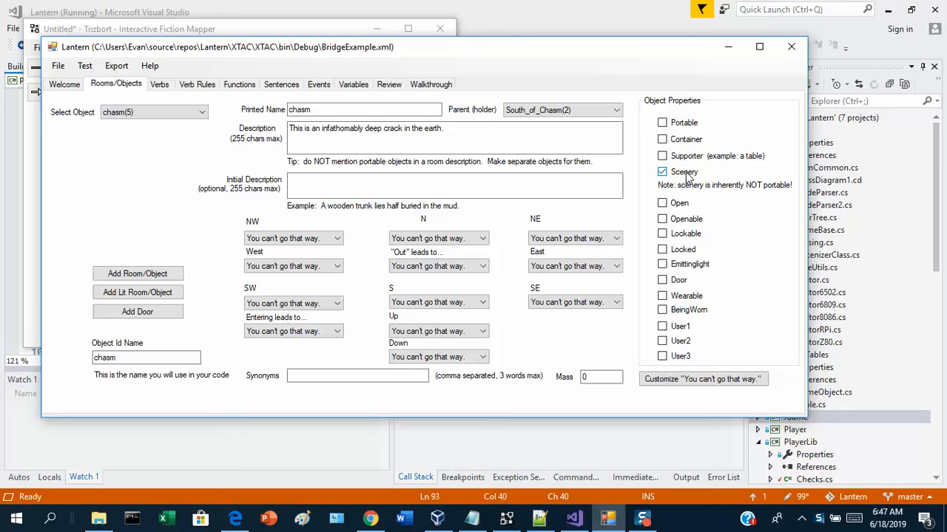
pyautogui.click(562, 110)
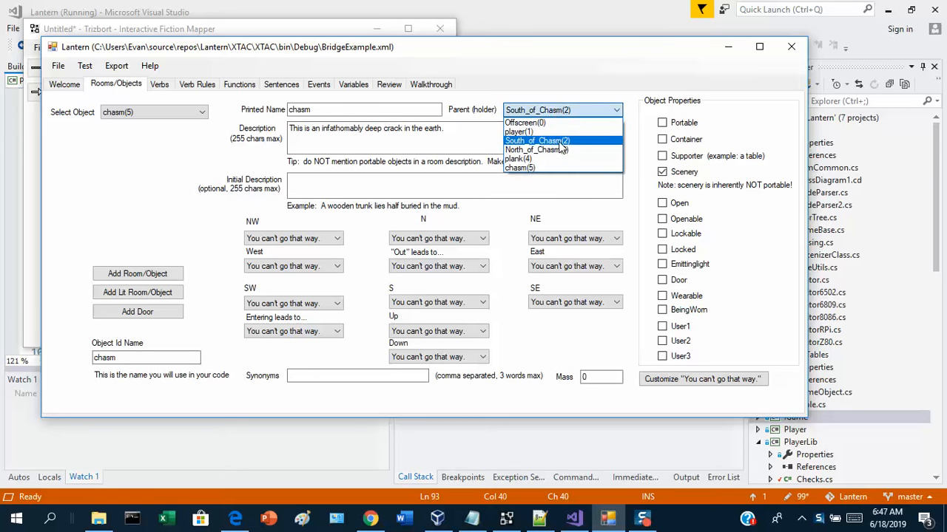
pyautogui.click(86, 71)
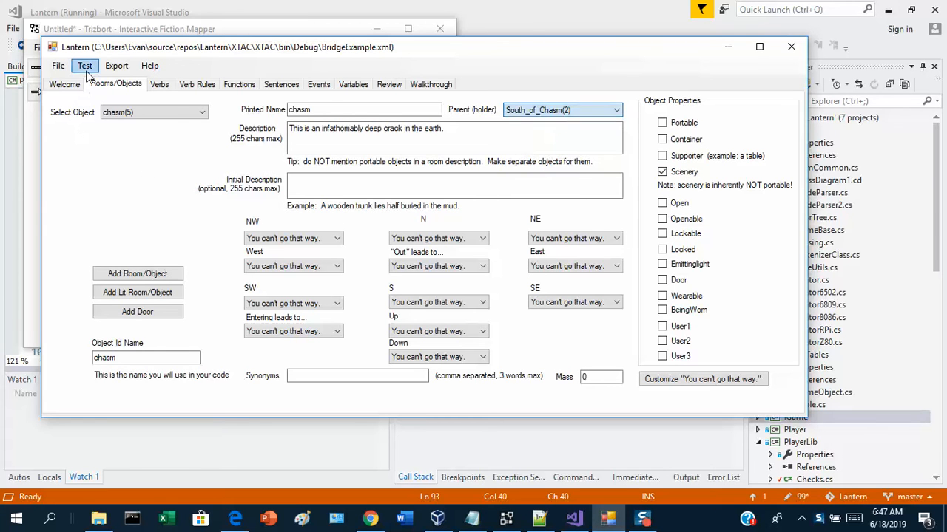
# Run the game in the test client, try the commands "x chasm" and "n", and close it.
pyautogui.click(86, 68)
pyautogui.click(96, 83)
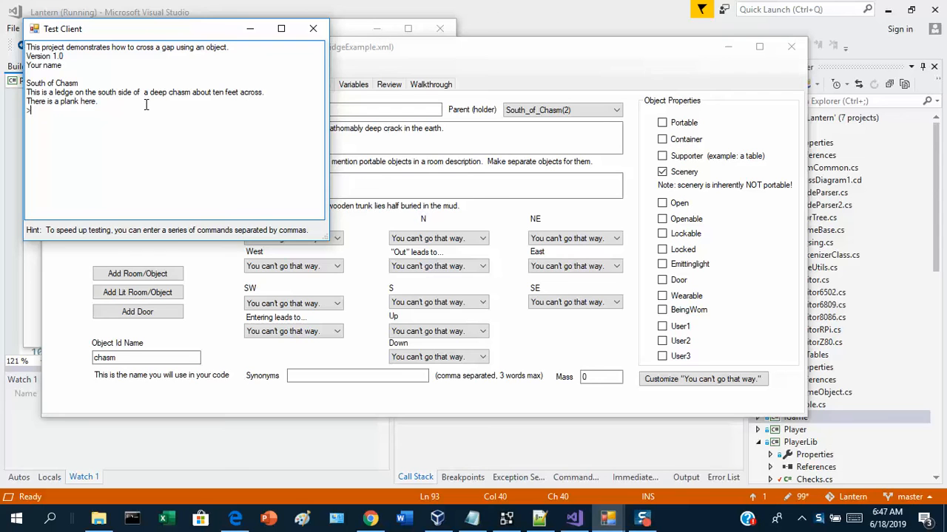
pyautogui.write('x chasm')
pyautogui.press('Return')
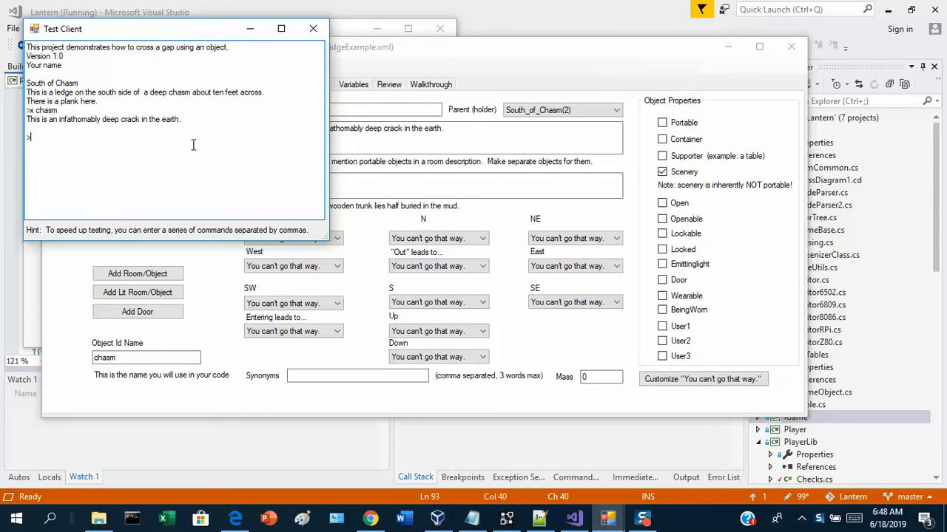
pyautogui.write('n')
pyautogui.press('Return')
pyautogui.click(313, 28)
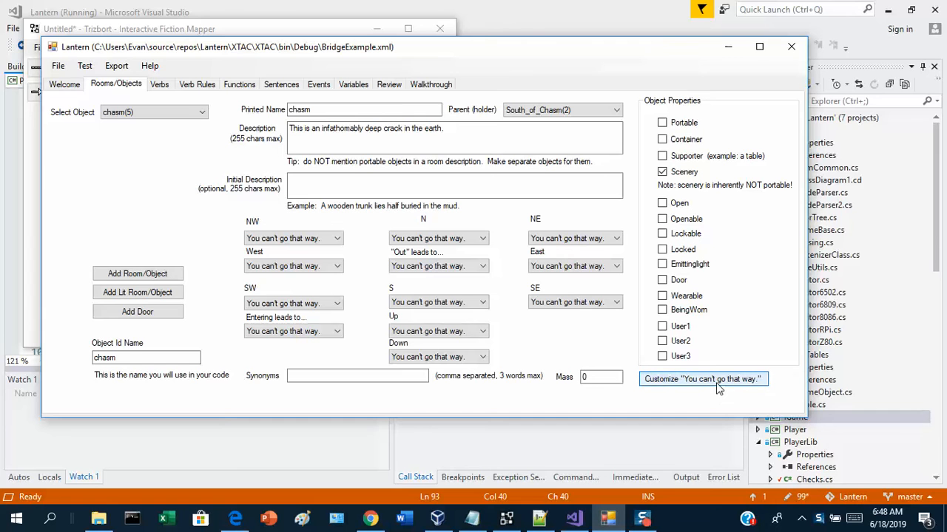
# Set the blocked-movement message for going north from South_of_Chasm to "The chasm is too wide to cross." and save it.
pyautogui.click(194, 111)
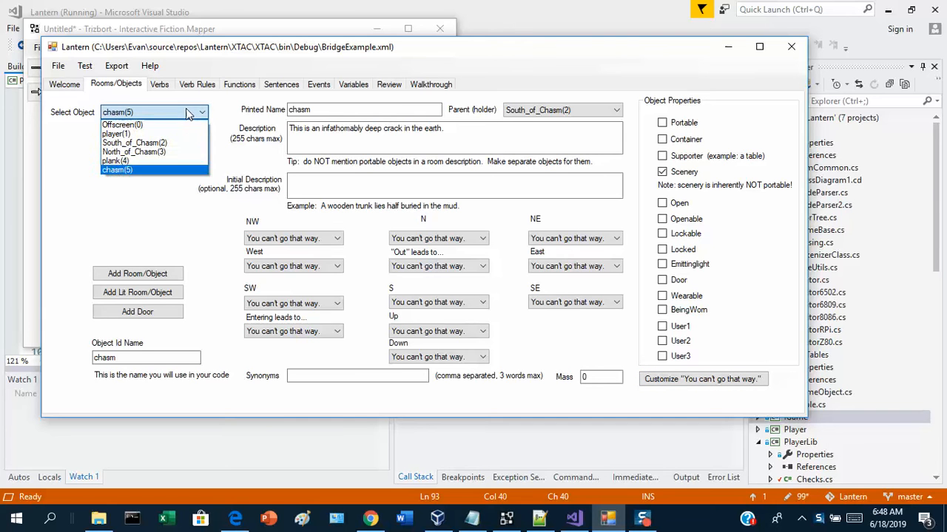
pyautogui.click(176, 143)
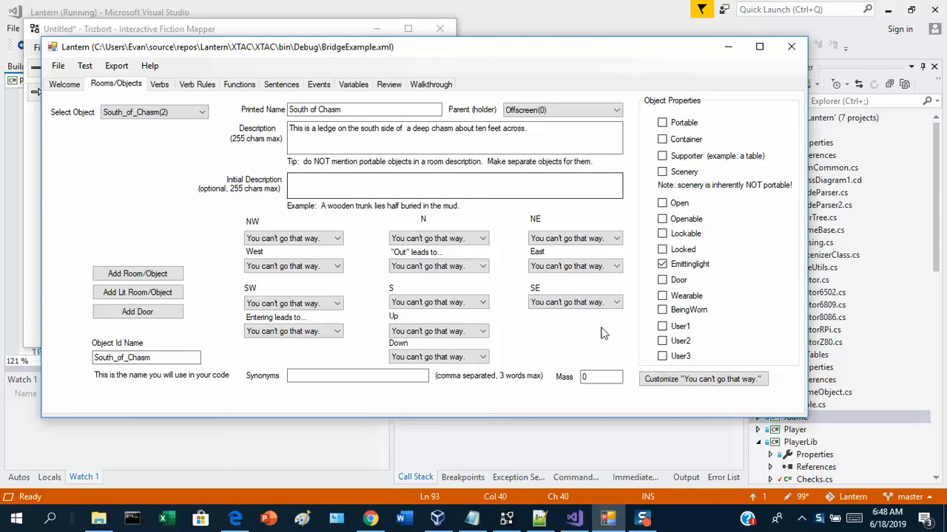
pyautogui.click(703, 386)
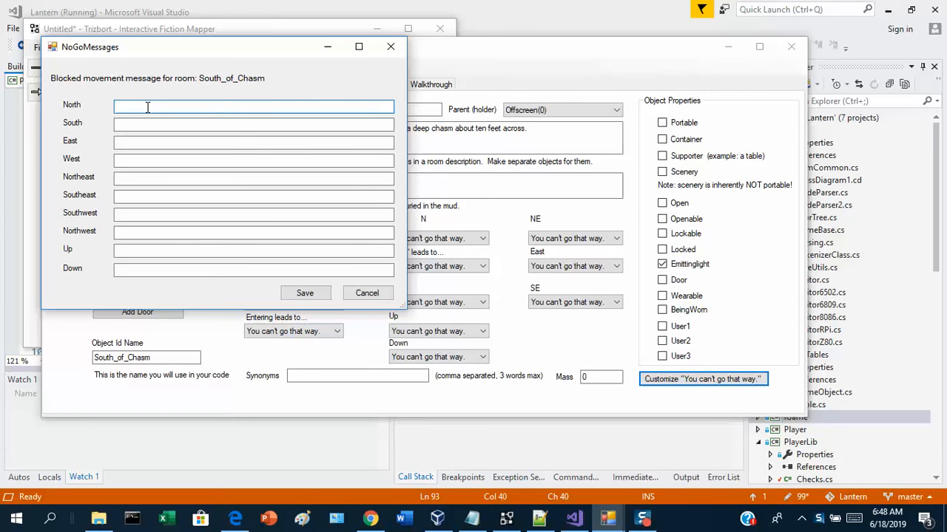
pyautogui.write('The chasm is too wide.')
pyautogui.press('BackSpace')
pyautogui.write('to cross.')
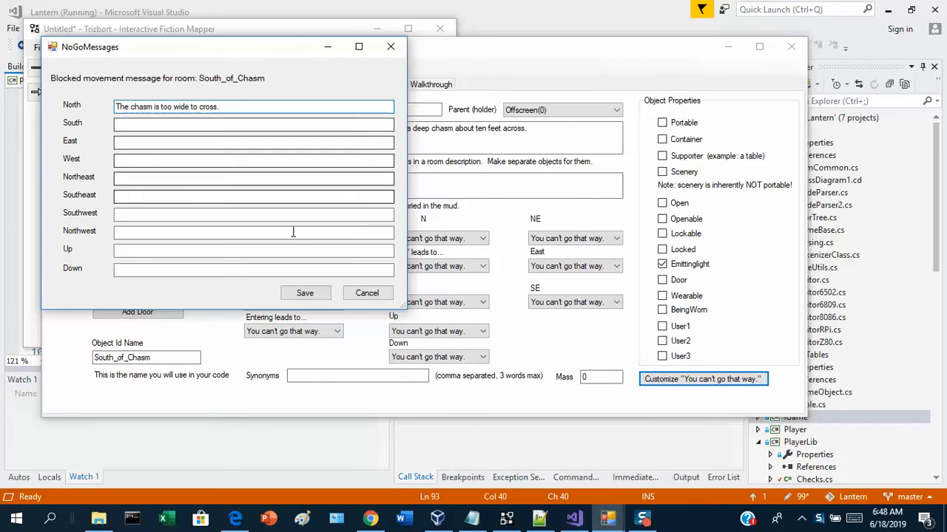
pyautogui.click(307, 294)
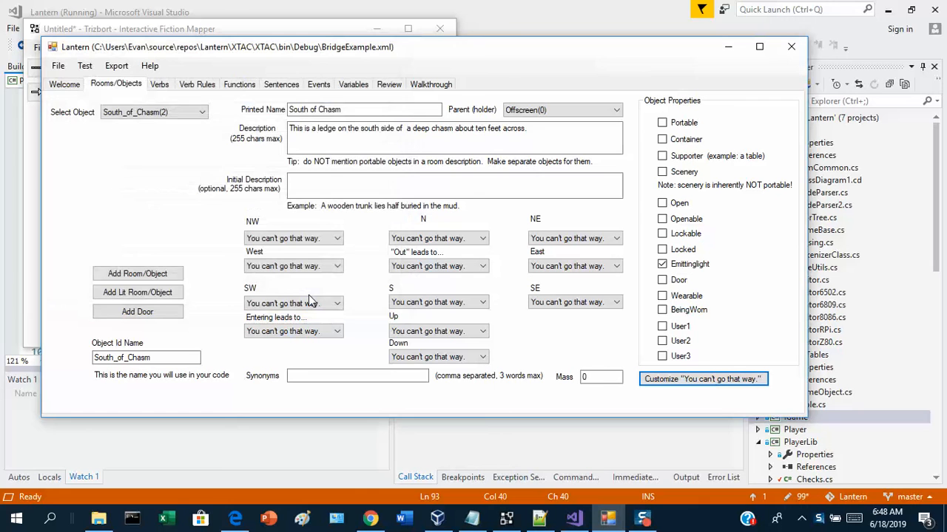
# Test the game again with the commands "n" and "x plank", compare the chasm and plank descriptions, and close the test client.
pyautogui.click(85, 66)
pyautogui.click(96, 82)
pyautogui.write('n')
pyautogui.press('Return')
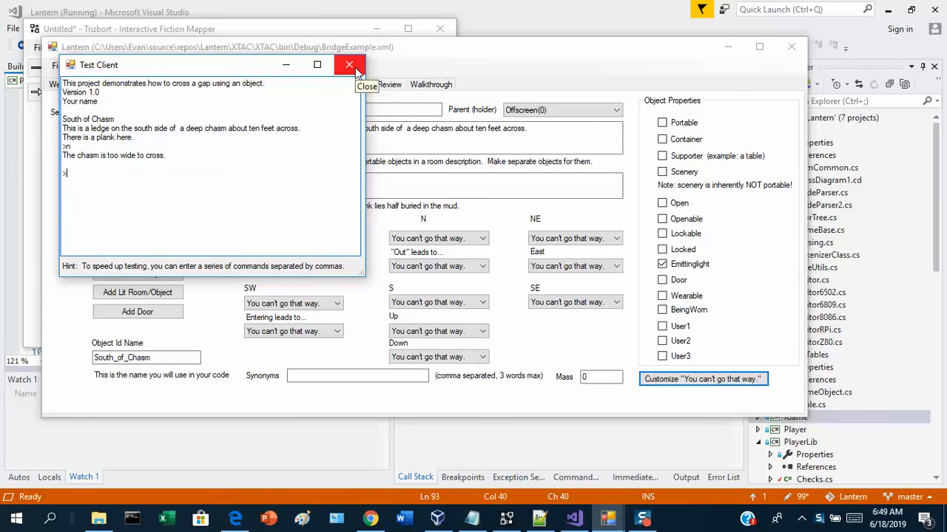
pyautogui.write('x pl')
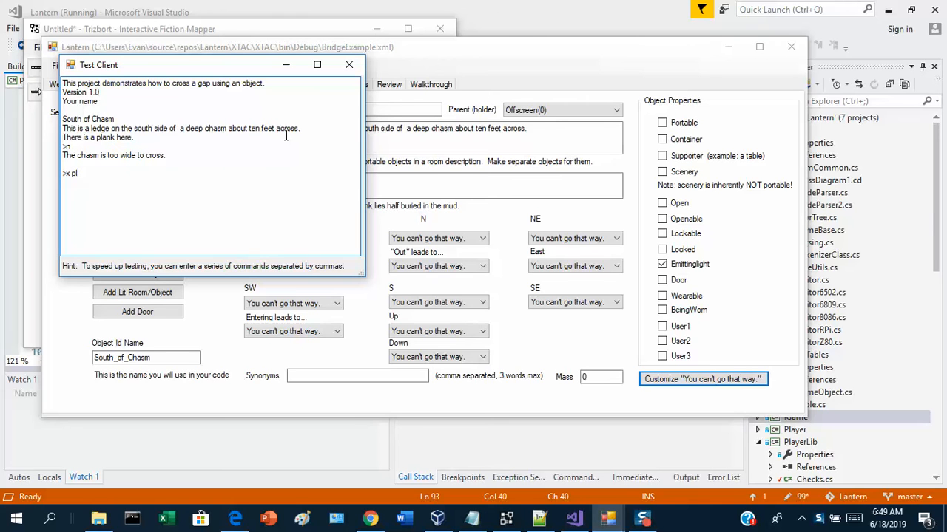
pyautogui.write('ank')
pyautogui.press('Return')
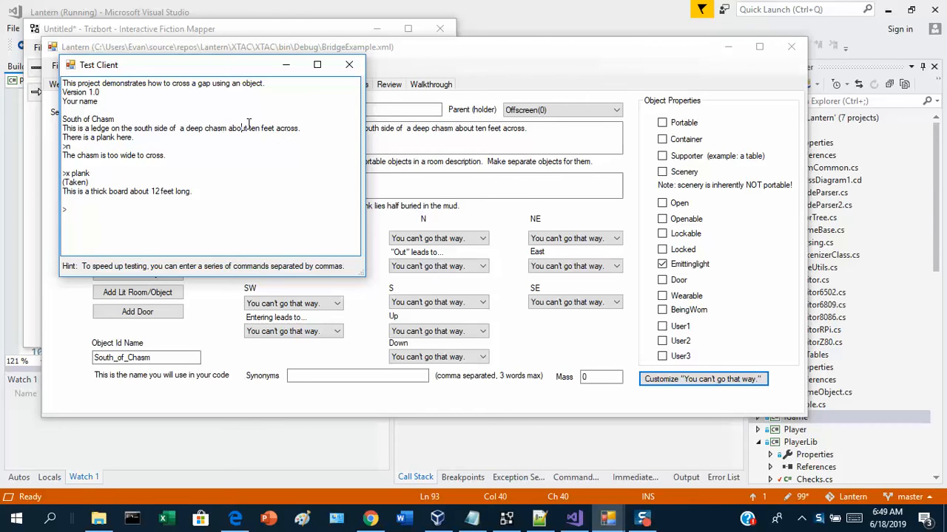
pyautogui.moveTo(244, 128); pyautogui.dragTo(62, 128)
pyautogui.moveTo(143, 191); pyautogui.dragTo(199, 192)
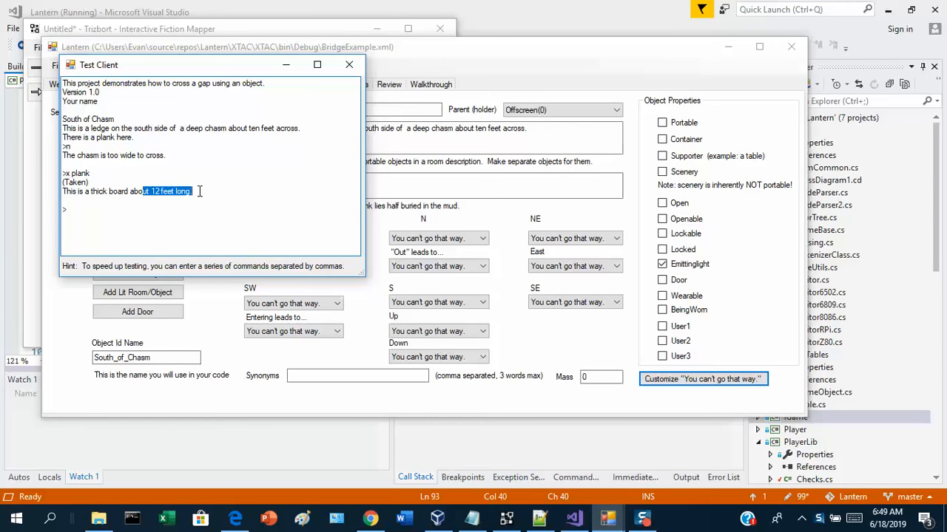
pyautogui.click(350, 66)
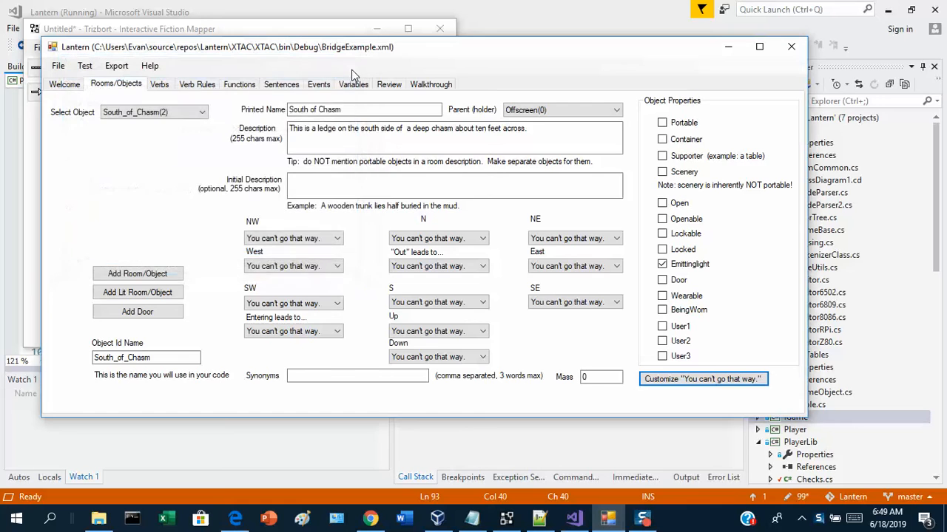
# Create a new function named bridge_chasm.
pyautogui.click(239, 85)
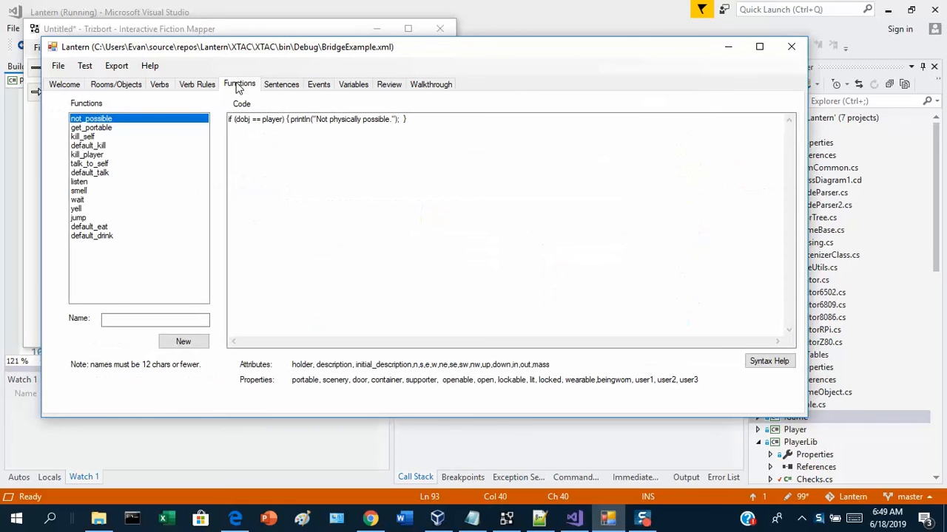
pyautogui.click(113, 320)
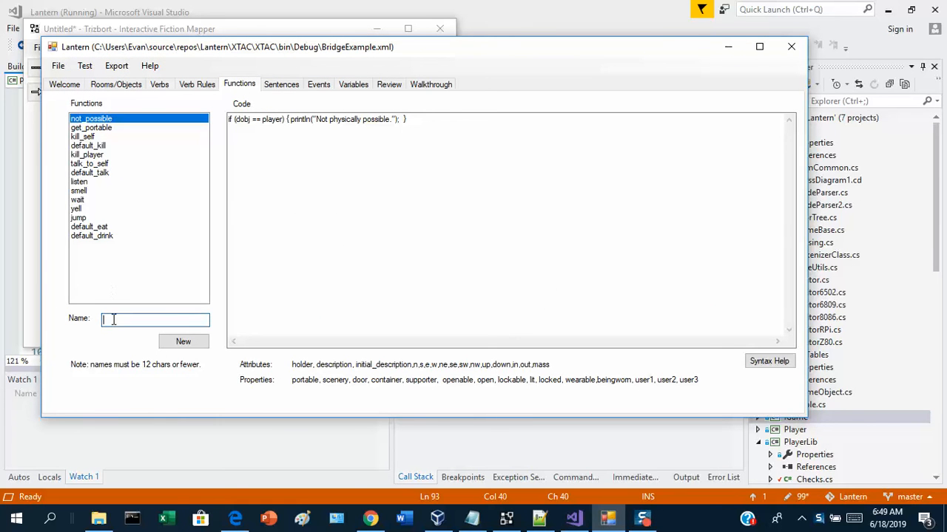
pyautogui.write('bridge_chasm')
pyautogui.click(181, 342)
# Add the line println("You put the plank across the chasm forming a bridge to the north."); to the bridge_chasm function.
pyautogui.click(310, 230)
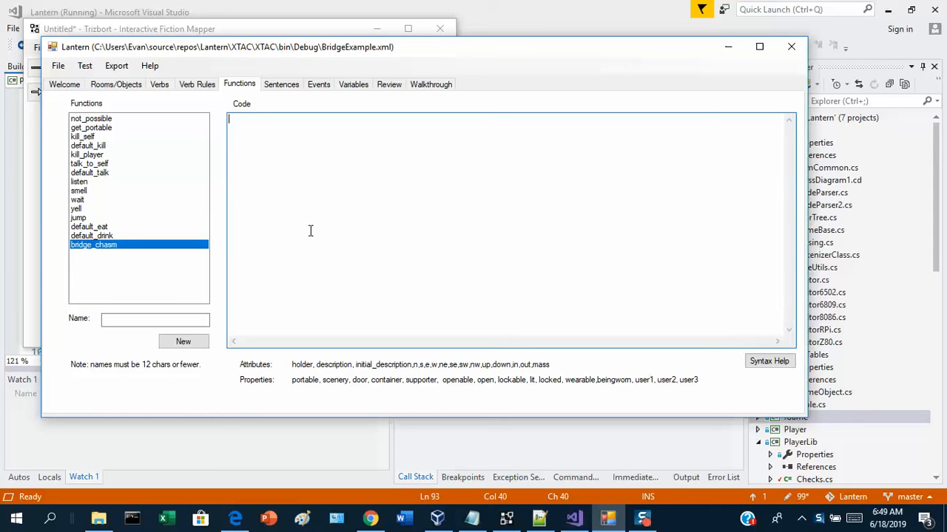
pyautogui.write('println("You put the plank a')
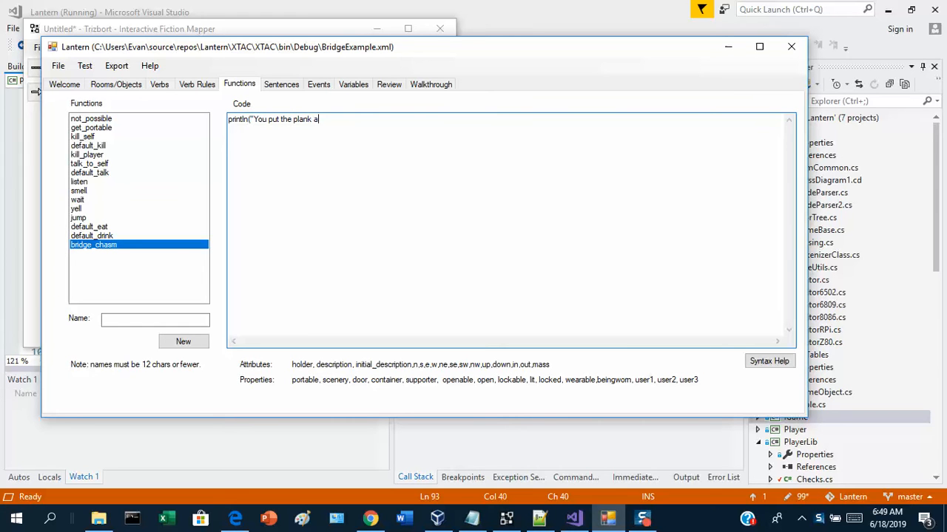
pyautogui.write('cross the chas')
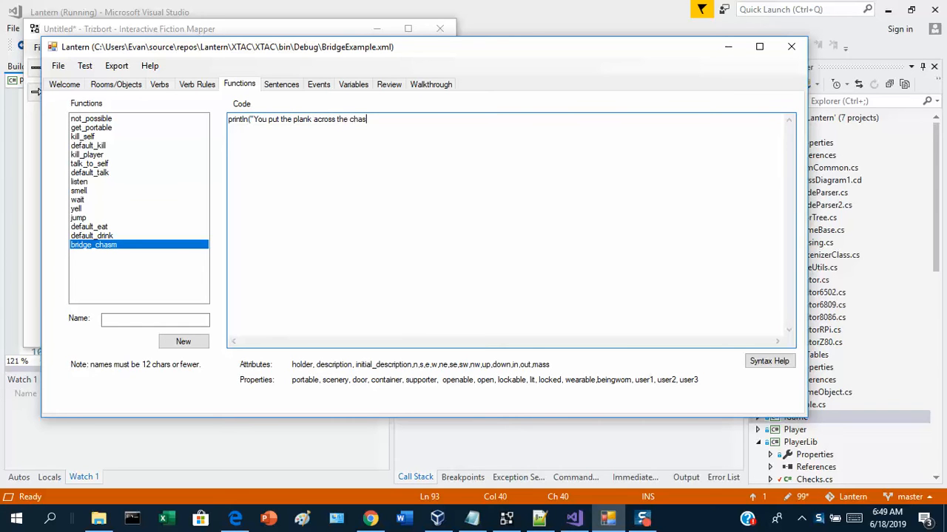
pyautogui.write('m. forming a bridge to the north.");')
pyautogui.press('Return')
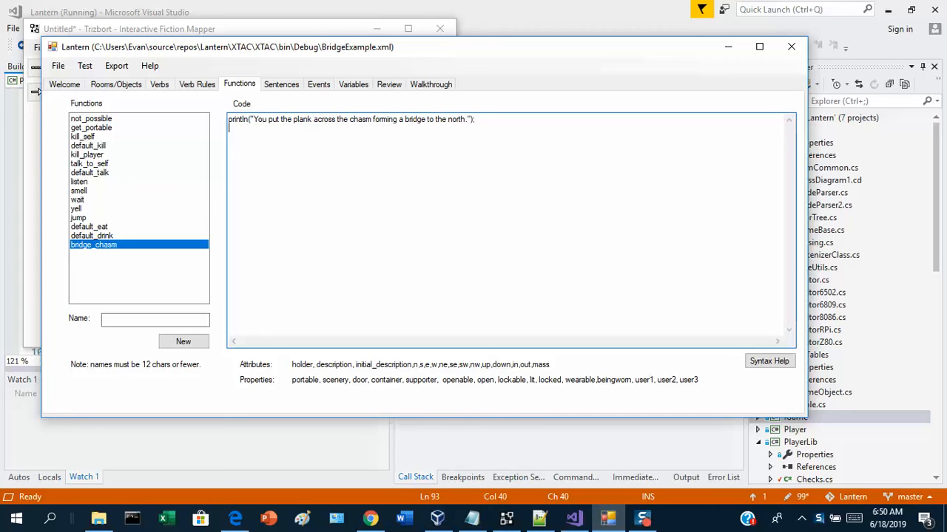
# Link the south room's north exit in bridge_chasm with the line south_of_chasm.n = north_of_chasm;.
pyautogui.write('south_of_chasm.north')
pyautogui.press('BackSpace')
pyautogui.press('BackSpace')
pyautogui.press('BackSpace')
pyautogui.press('BackSpace')
pyautogui.write('= north_of_chasm;')
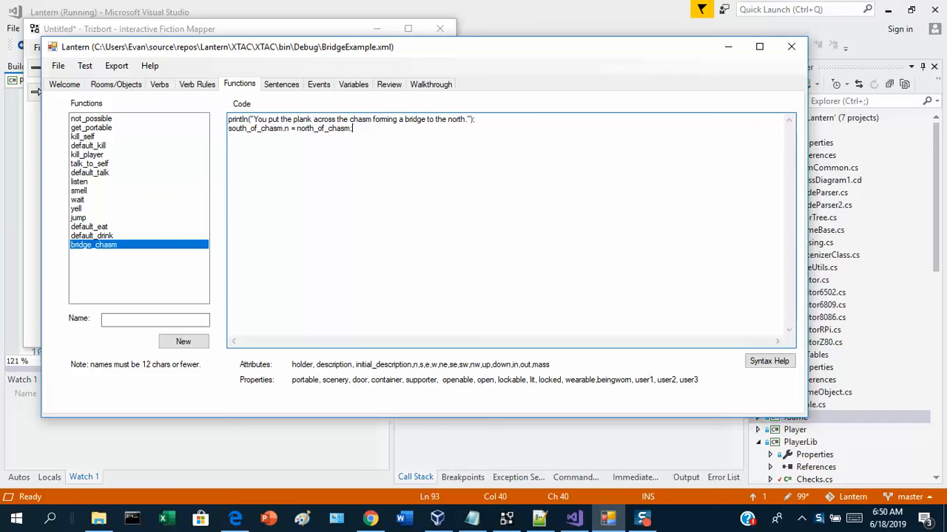
# Make the plank non-portable by adding the line plank.portable = 0; to the bridge_chasm function.
pyautogui.press('Return')
pyautogui.write('plank.portable = 0;')
# Start a new sentence with the verb put,place, the object plank and the preposition across.
pyautogui.click(279, 87)
pyautogui.click(190, 143)
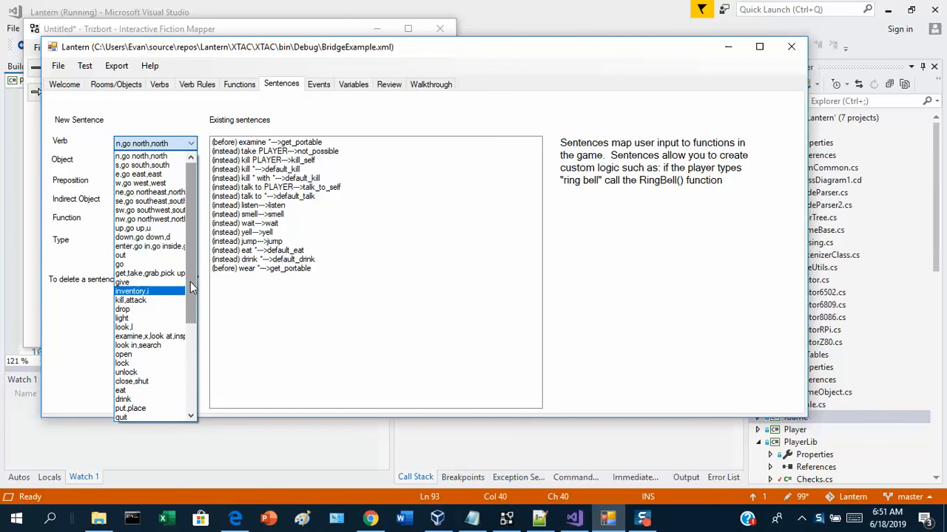
pyautogui.moveTo(190, 279); pyautogui.dragTo(189, 372)
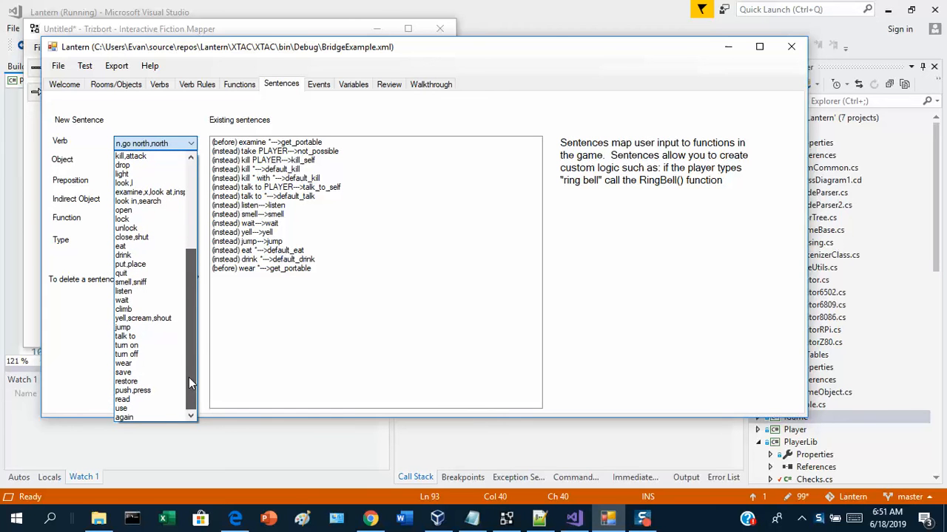
pyautogui.click(137, 264)
pyautogui.click(152, 161)
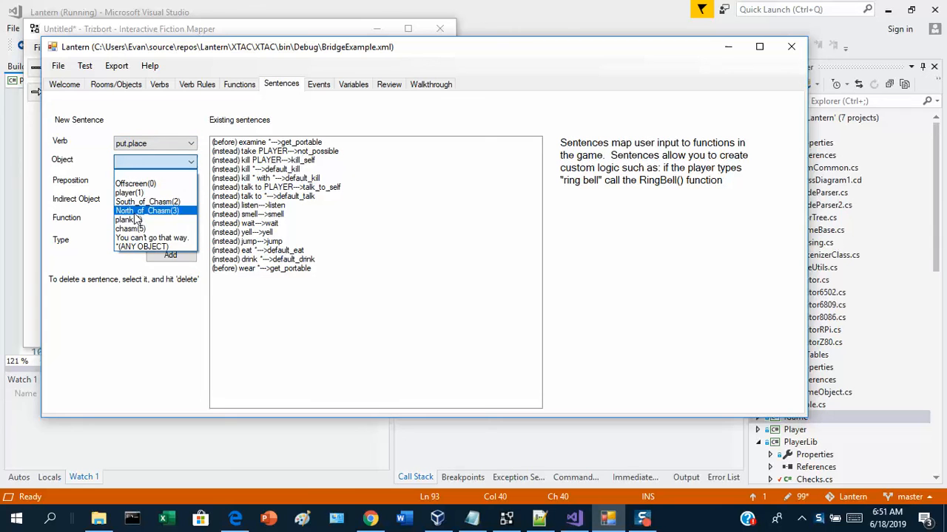
pyautogui.click(129, 219)
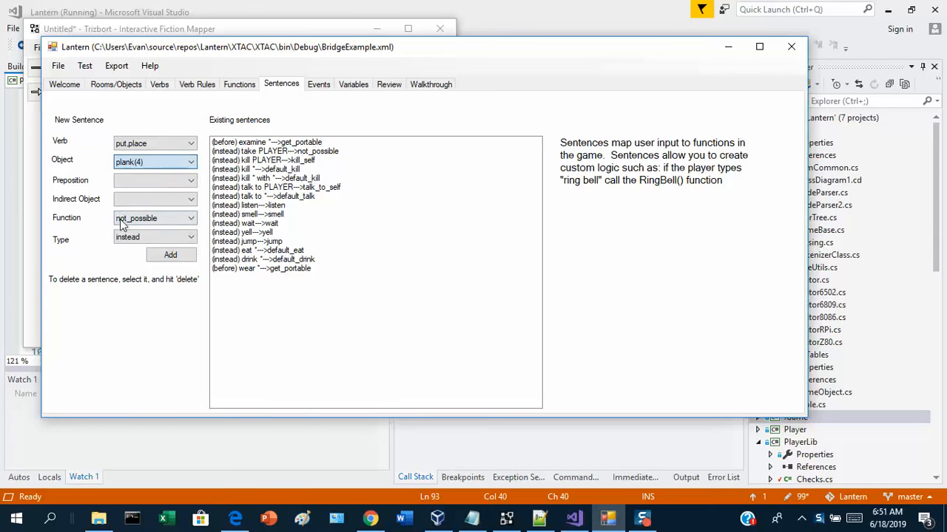
pyautogui.click(155, 180)
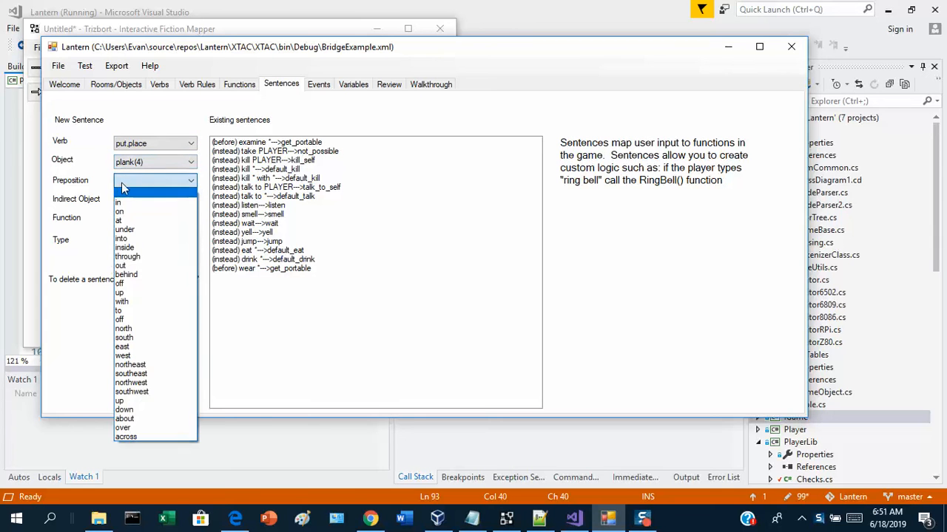
pyautogui.click(147, 437)
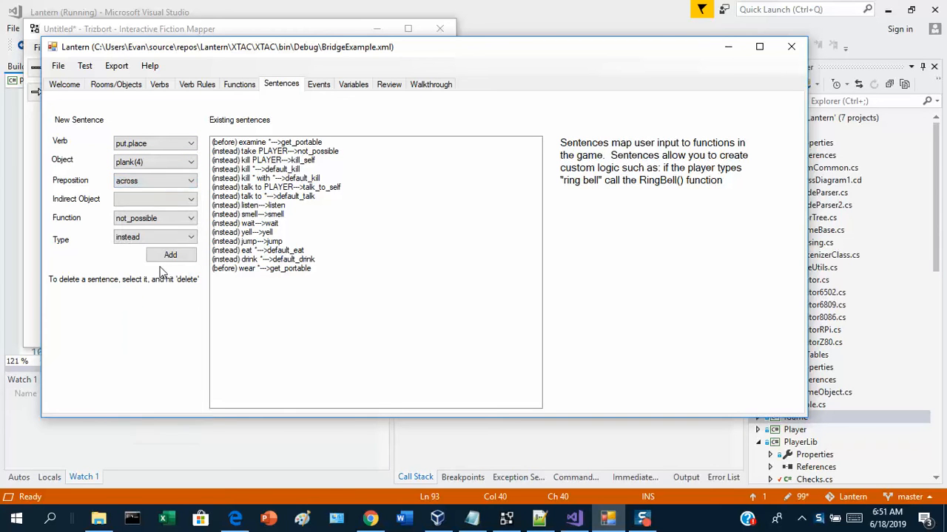
# Complete the sentence with chasm as indirect object and bridge_chasm as function, and add it as an instead sentence.
pyautogui.click(158, 199)
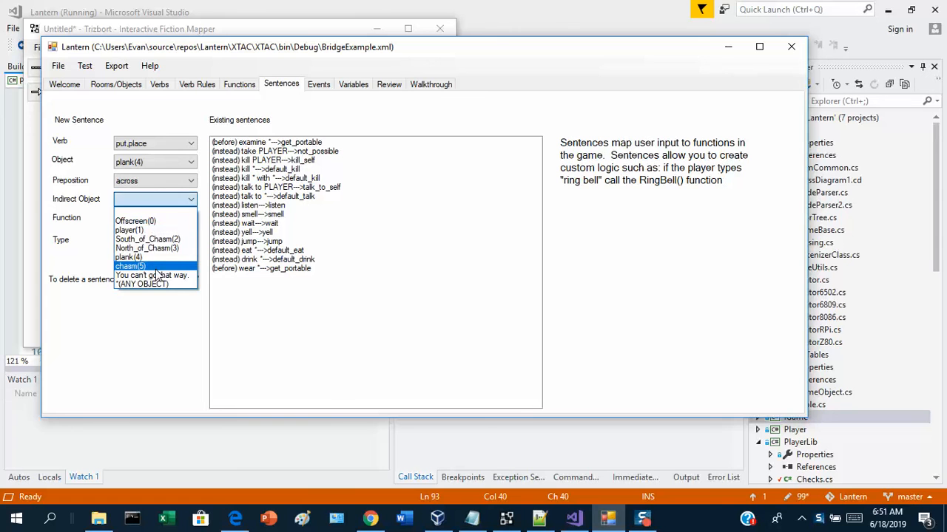
pyautogui.click(155, 267)
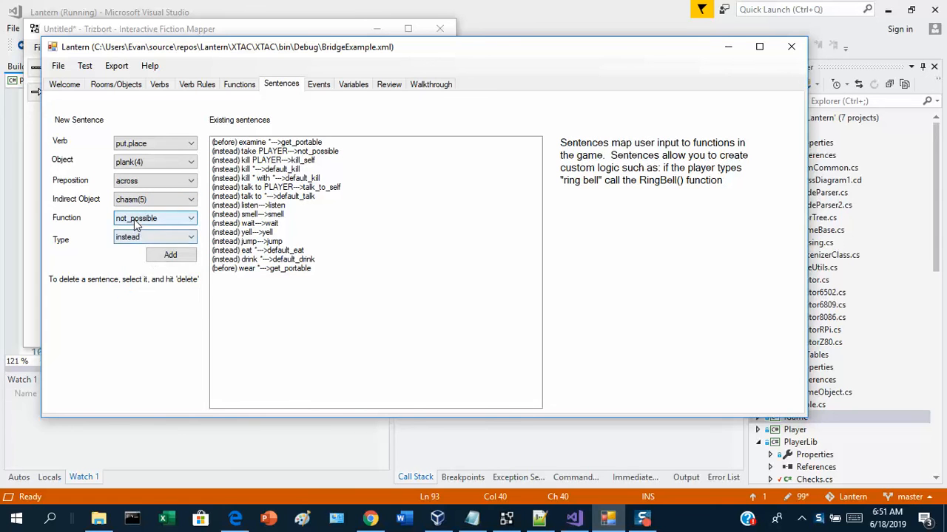
pyautogui.click(170, 218)
pyautogui.click(123, 355)
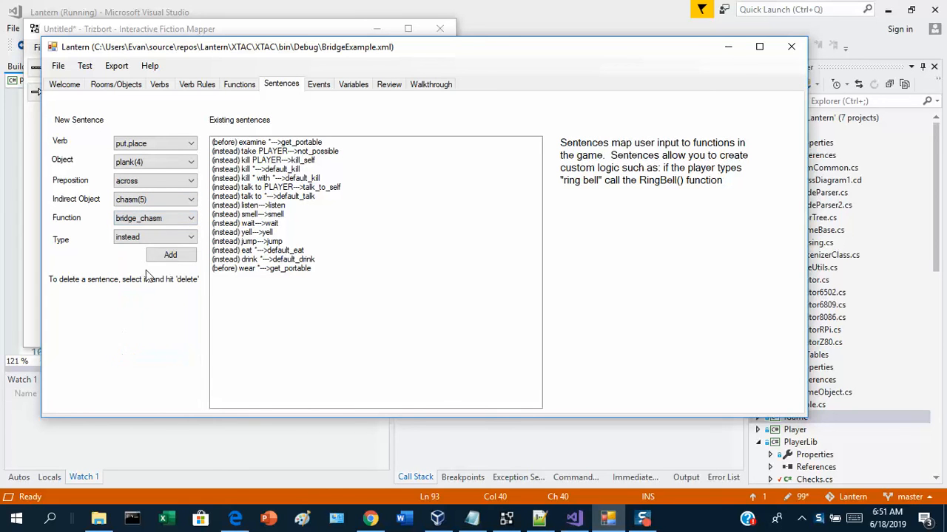
pyautogui.click(170, 256)
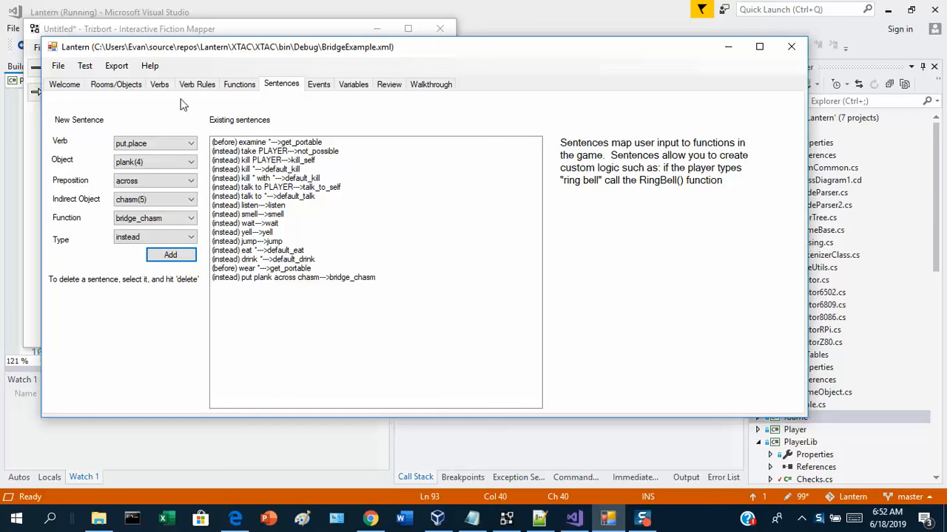
# Launch the test player and try the commands n, take plank and put plank across chasm.
pyautogui.click(85, 66)
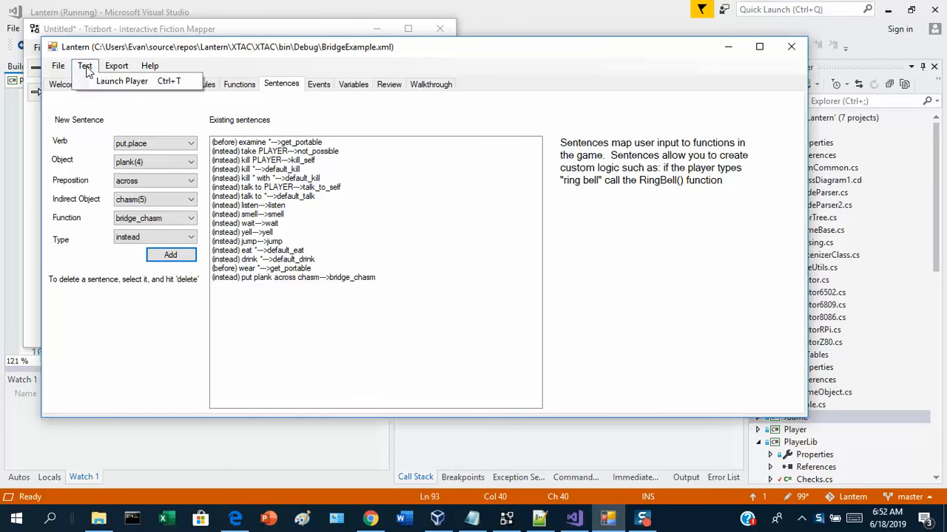
pyautogui.click(95, 80)
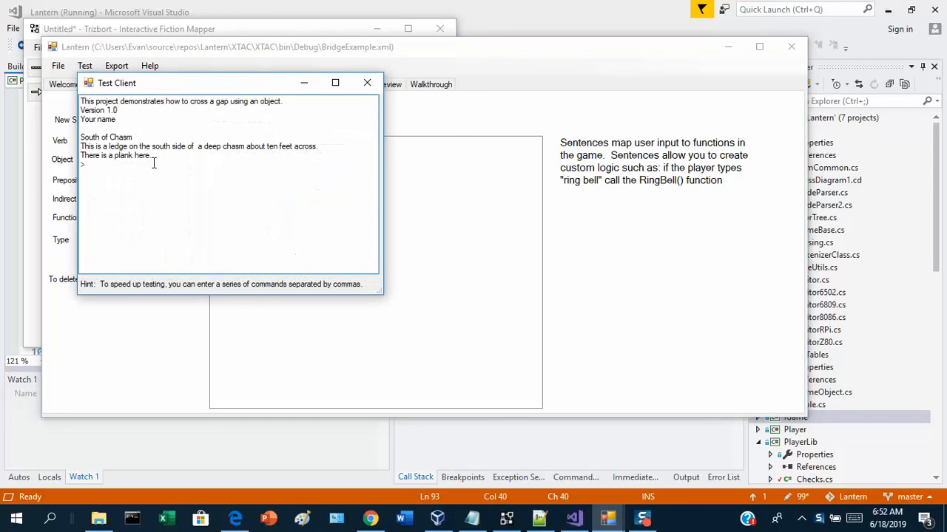
pyautogui.write('n')
pyautogui.press('Return')
pyautogui.write('take plank')
pyautogui.press('Return')
pyautogui.write('put plank across chasm')
pyautogui.press('Return')
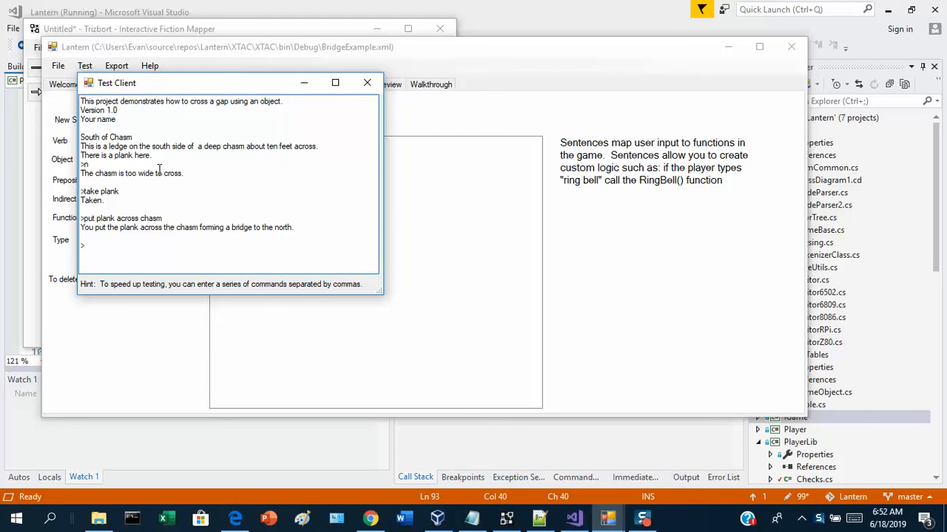
# Test the new bridge by going north with n and back with s, and close the test client.
pyautogui.write('n')
pyautogui.press('Return')
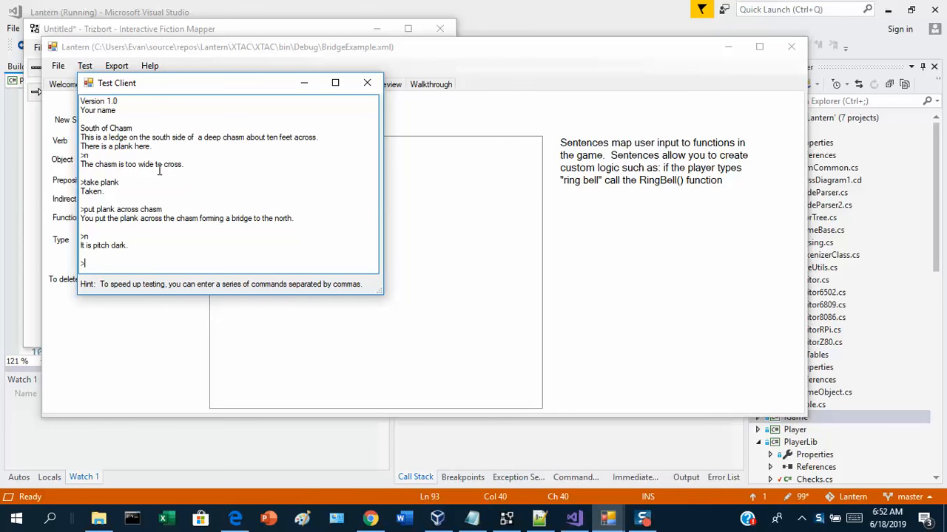
pyautogui.write('s')
pyautogui.press('Return')
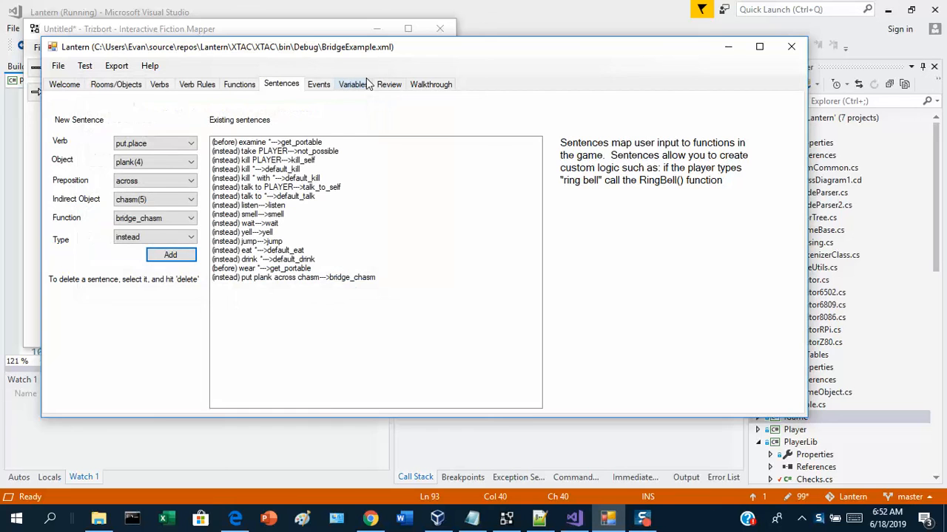
# Enable the Emittinglight property for the North_of_Chasm room.
pyautogui.click(133, 86)
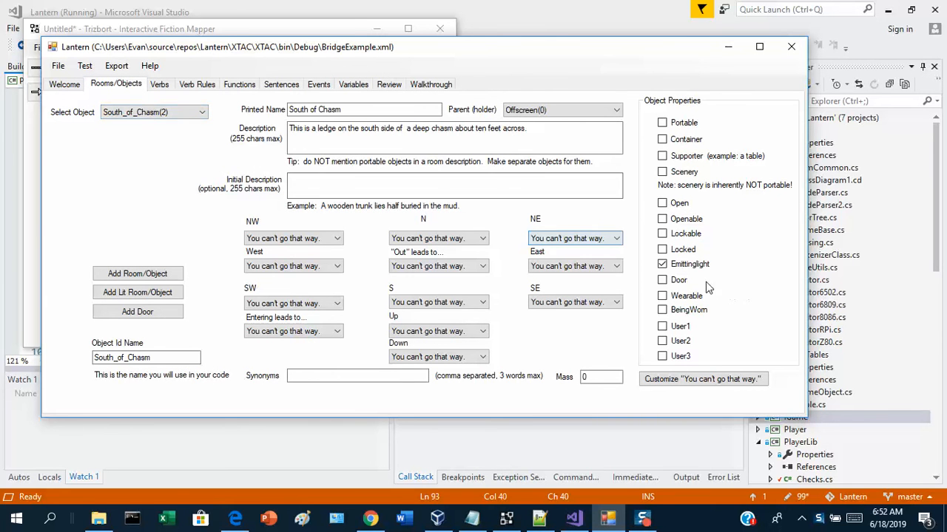
pyautogui.click(163, 112)
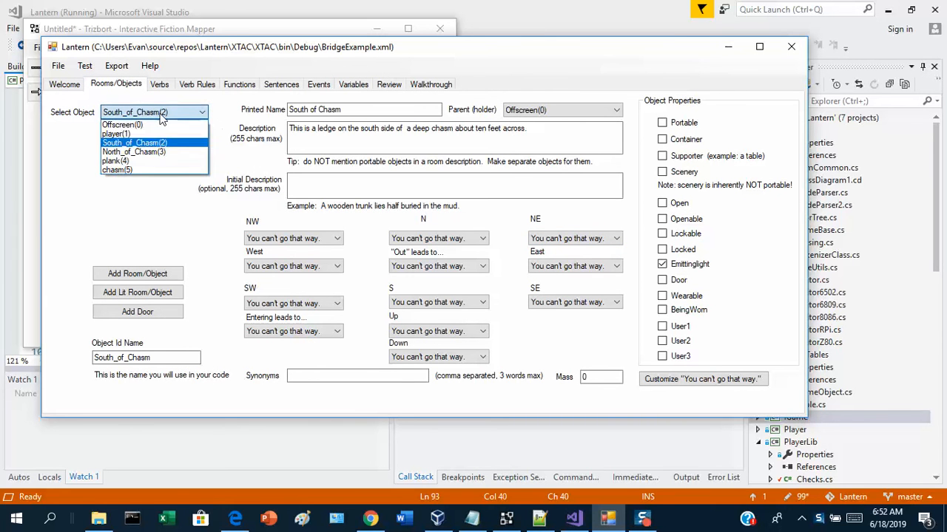
pyautogui.click(148, 148)
pyautogui.click(699, 264)
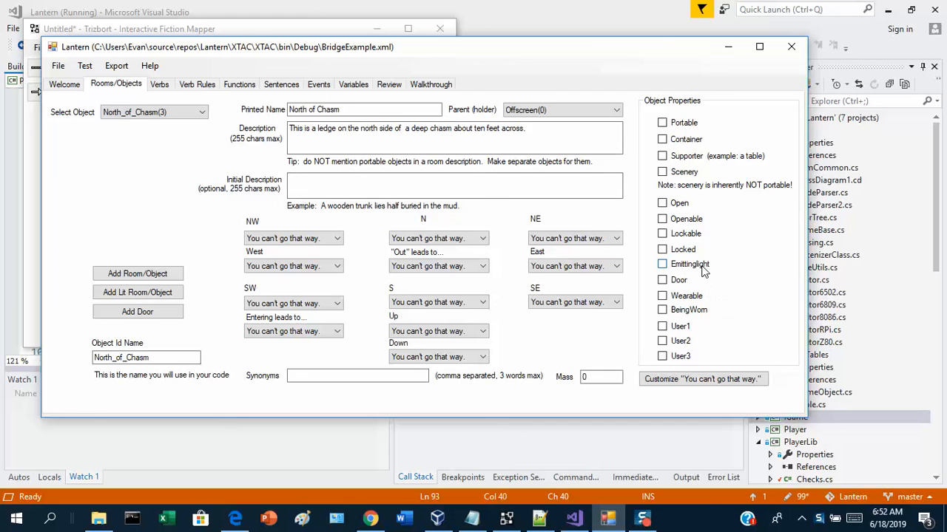
pyautogui.click(357, 187)
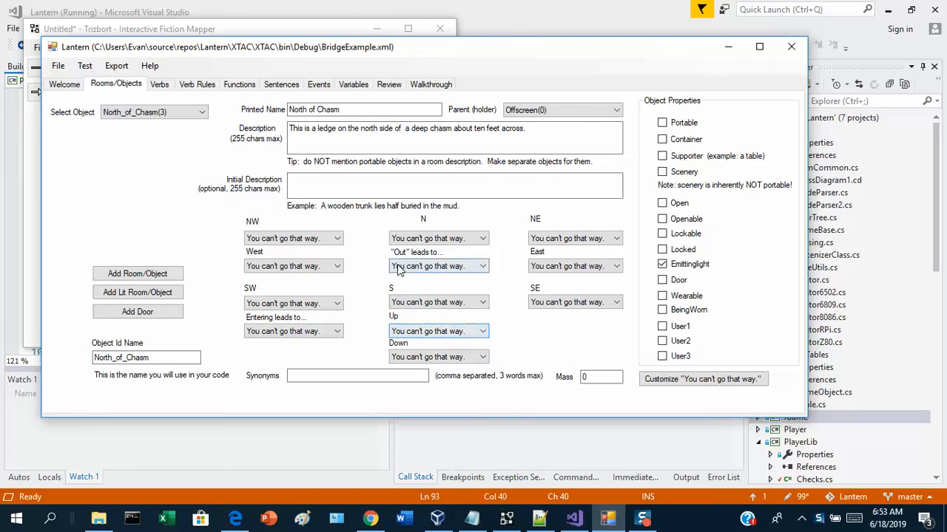
# Set the south exit of North_of_Chasm to South_of_Chasm and save the project.
pyautogui.click(432, 302)
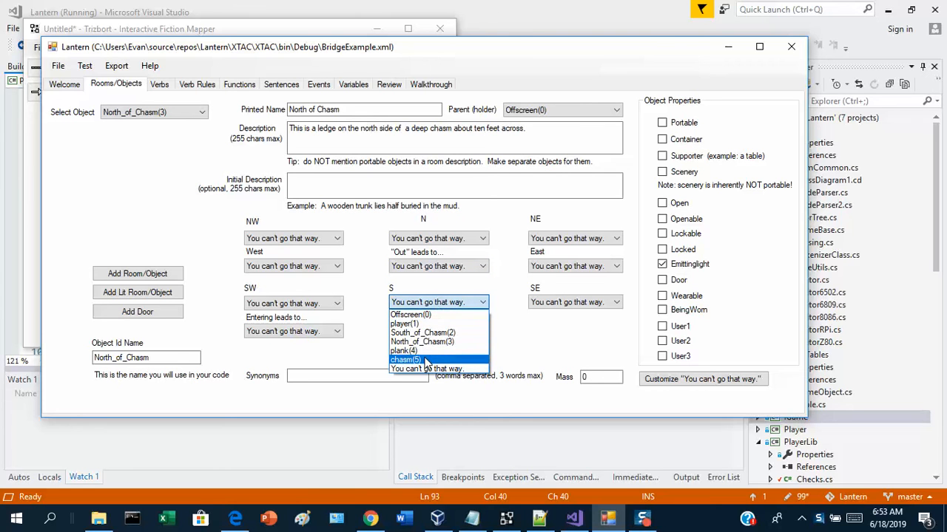
pyautogui.click(427, 333)
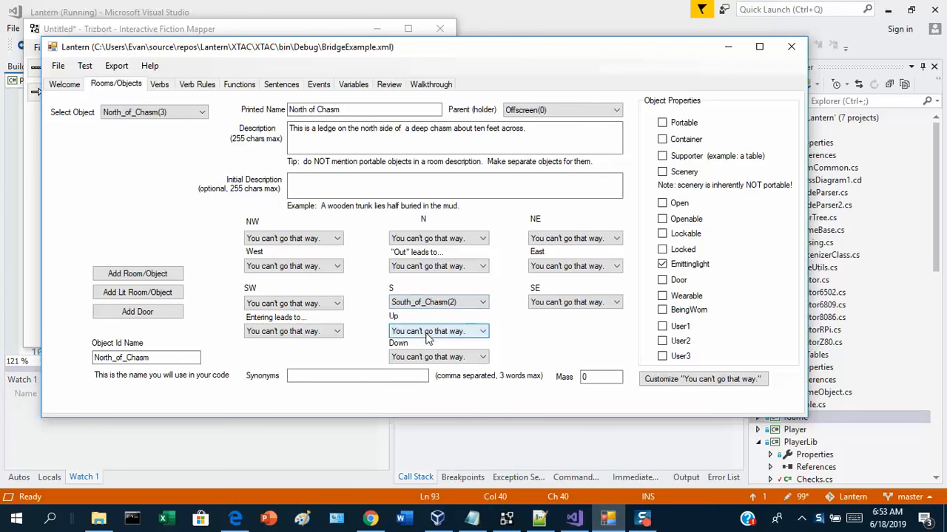
pyautogui.click(58, 65)
pyautogui.click(66, 126)
# Relaunch the test player and repeat the commands n, take plank and put plank across chasm.
pyautogui.click(84, 66)
pyautogui.click(126, 81)
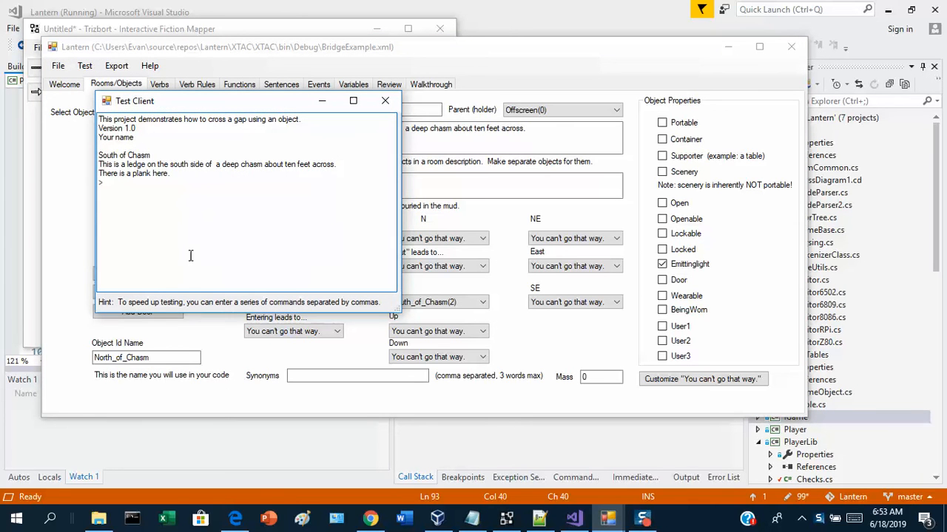
pyautogui.write('n')
pyautogui.press('Return')
pyautogui.write('take plank')
pyautogui.press('Return')
pyautogui.write('put plank acros')
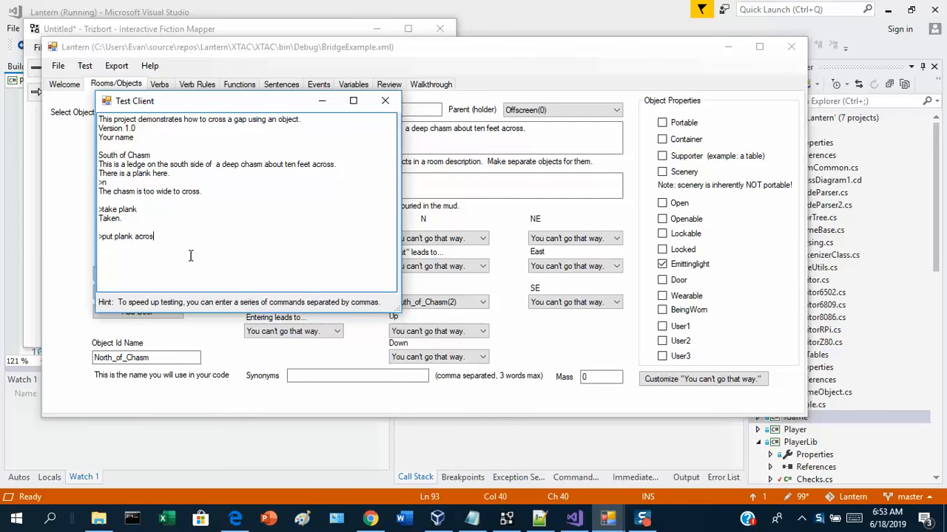
pyautogui.write('s chasm')
pyautogui.press('Return')
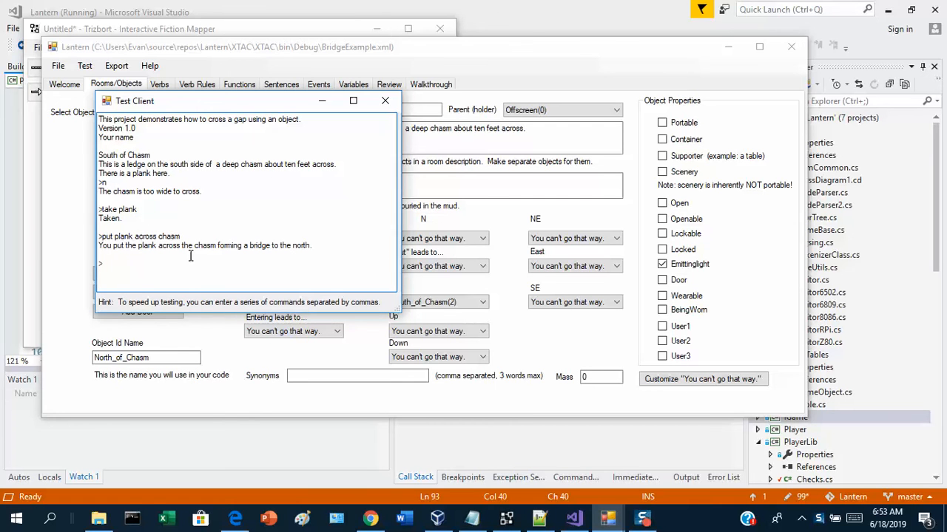
# Cross the bridge in both directions with n and s, and close the test client.
pyautogui.write('n')
pyautogui.press('Return')
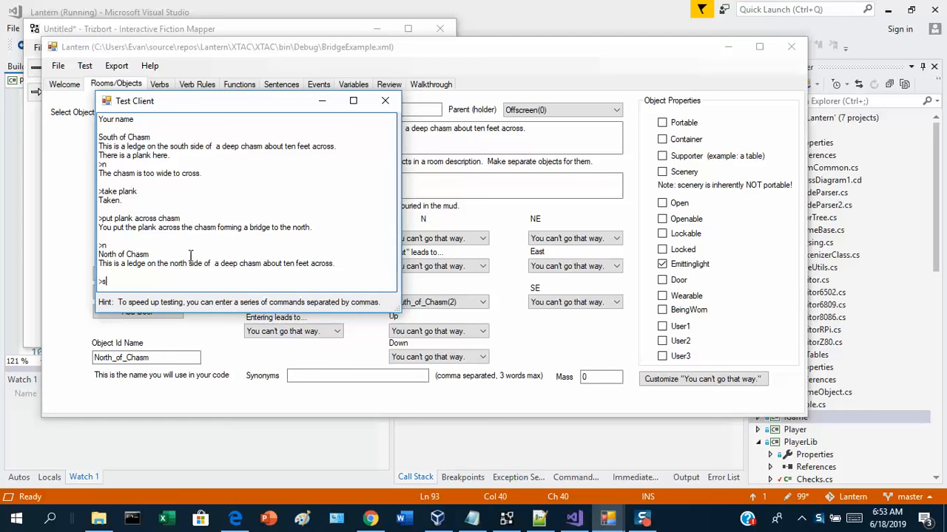
pyautogui.write('s')
pyautogui.press('Return')
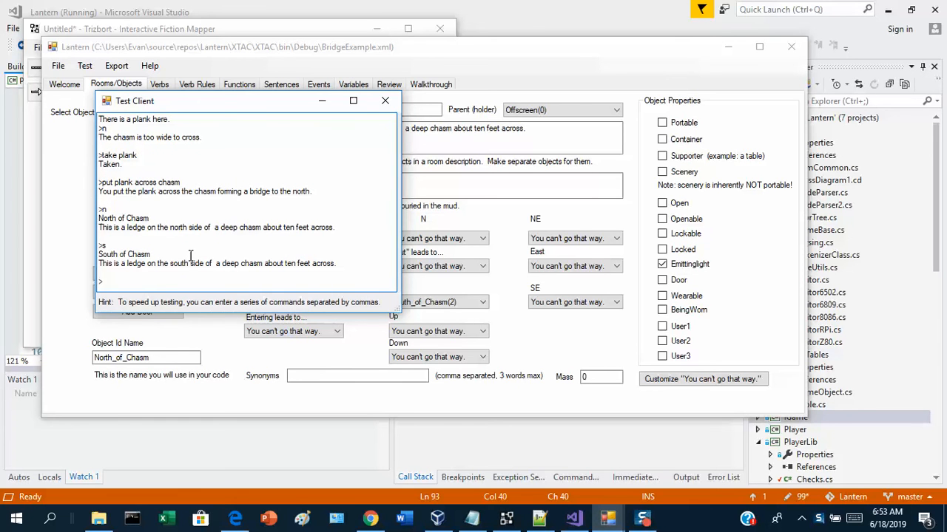
pyautogui.click(385, 100)
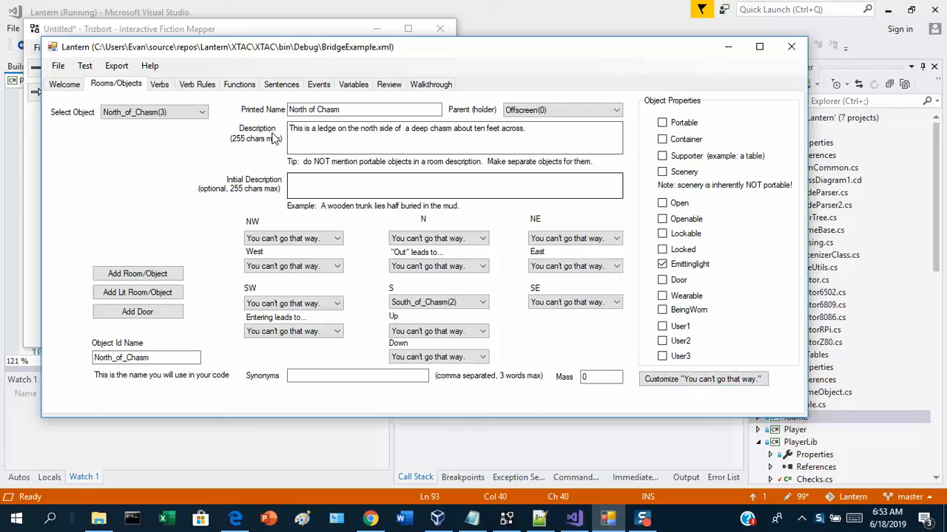
# Review the code of the bridge_chasm function.
pyautogui.click(239, 84)
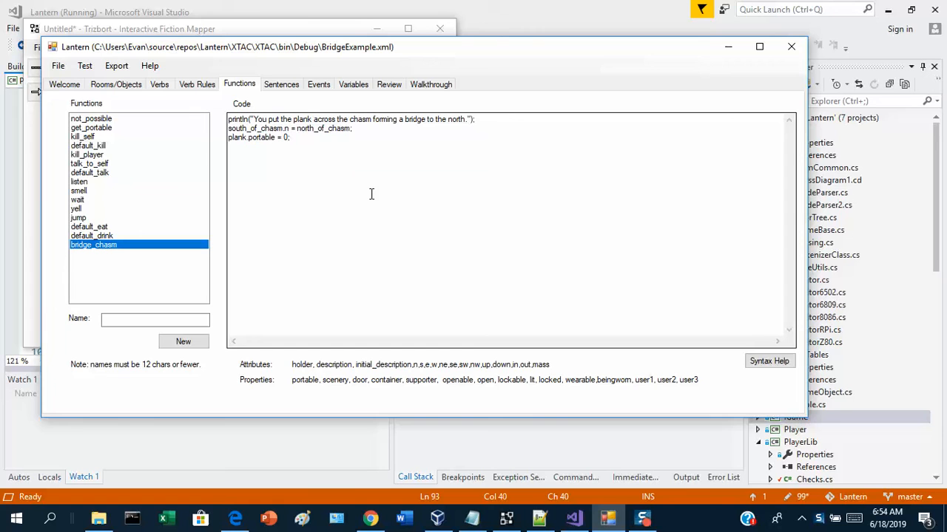
pyautogui.click(804, 519)
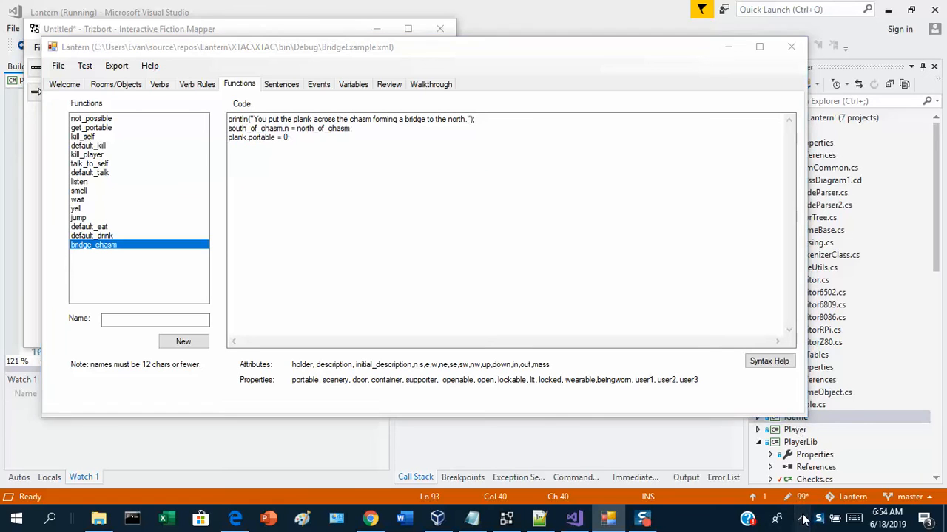